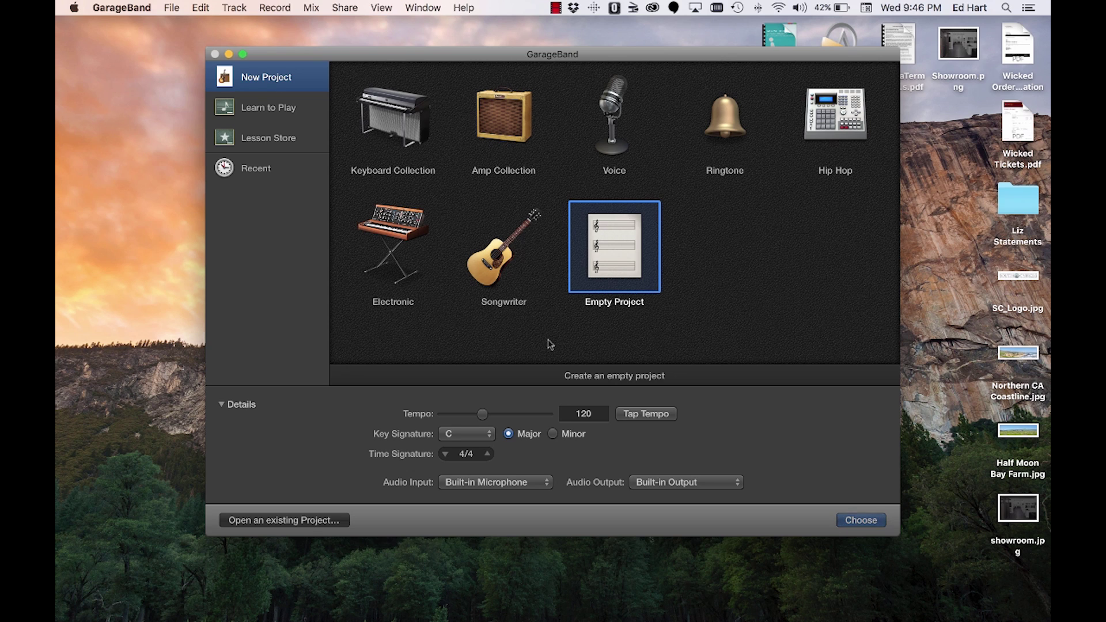
Create an empty project using USB Audio CODEC as its audio input
left_click(547, 484)
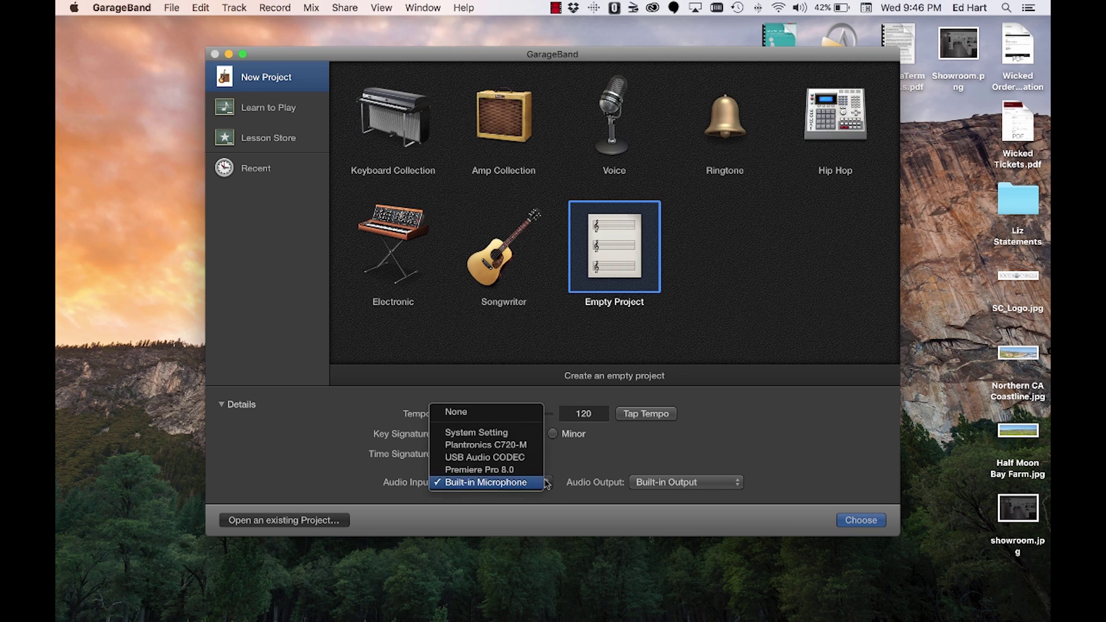
left_click(515, 458)
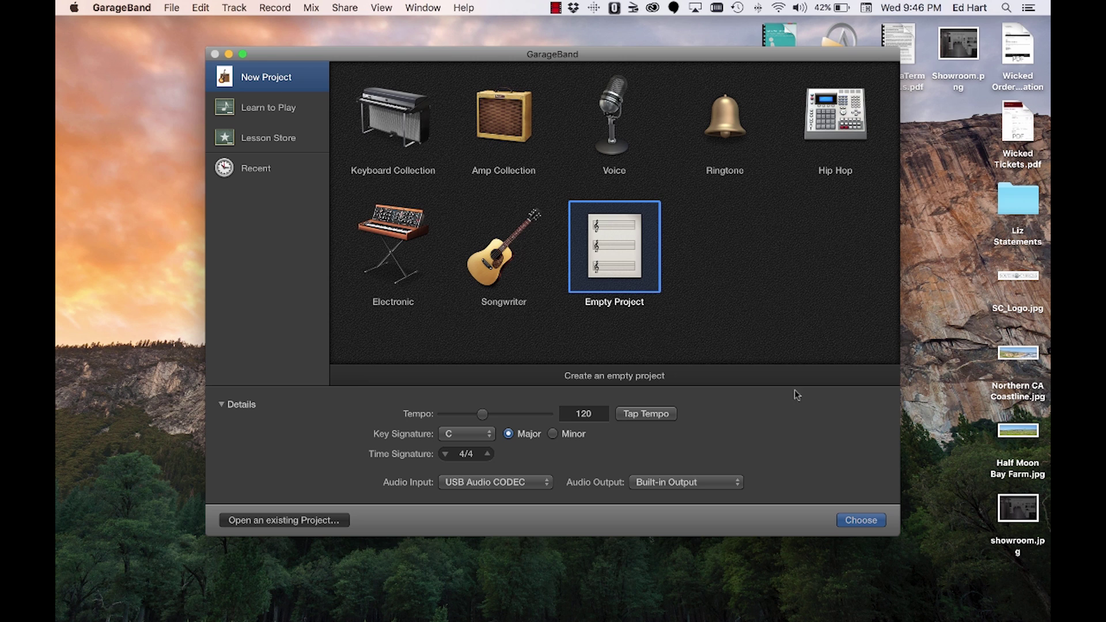
key("Return")
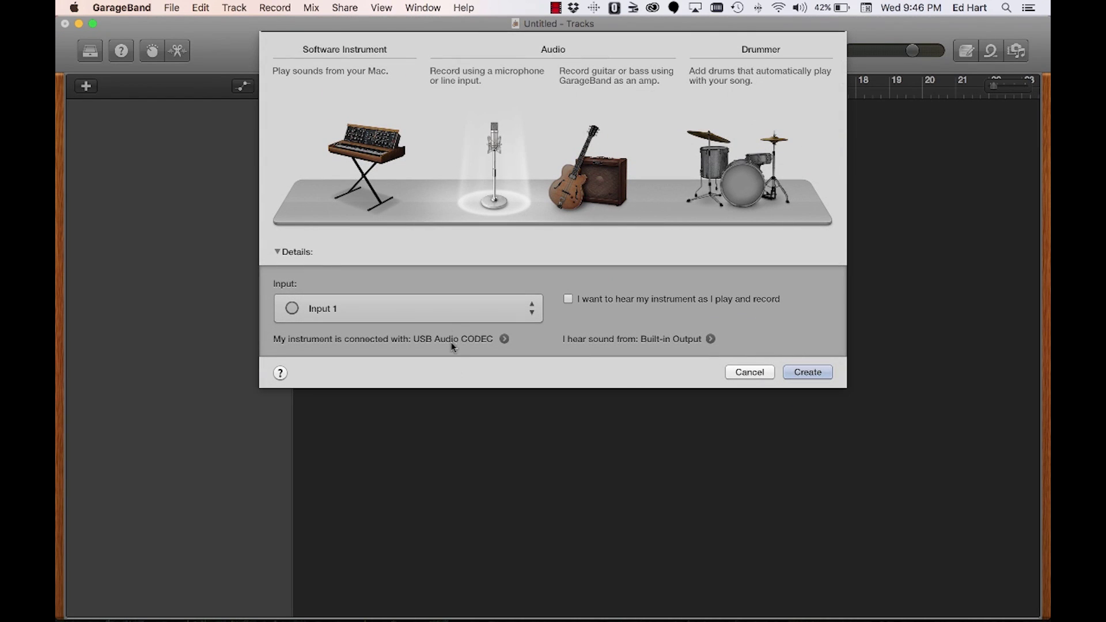
Add a guitar/amp audio track recording from Input 1
left_click(535, 305)
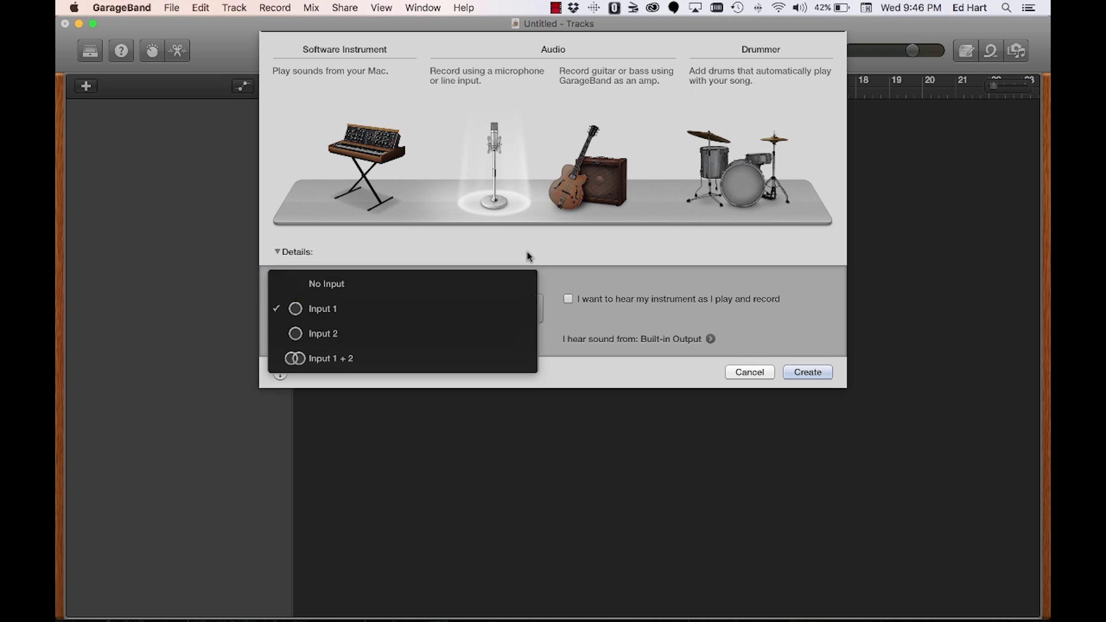
left_click(518, 213)
left_click(594, 201)
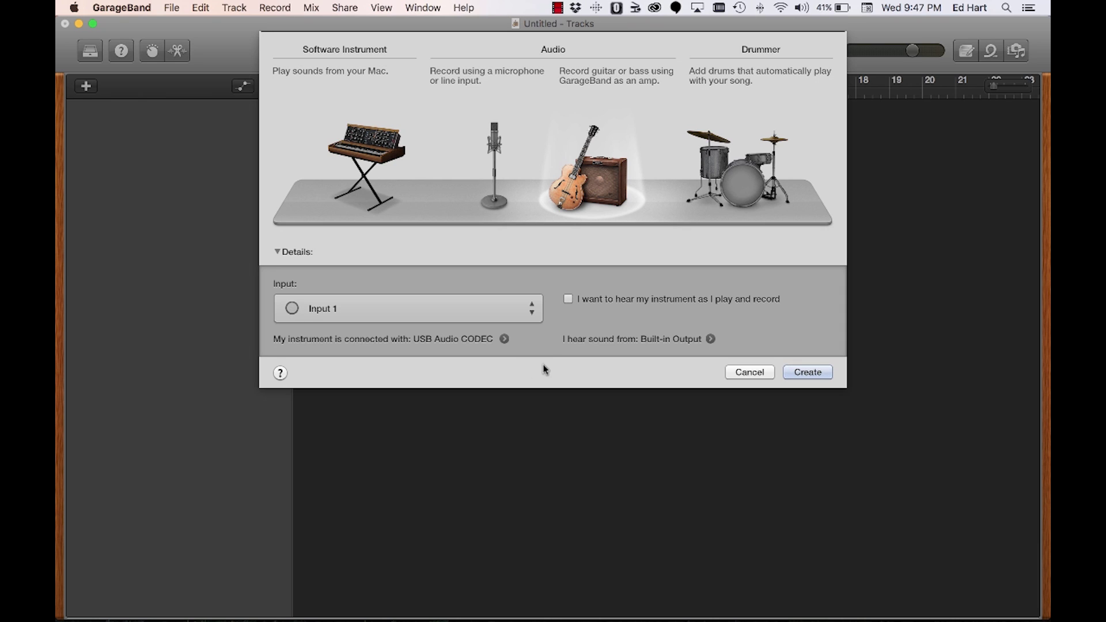
left_click(496, 182)
left_click(434, 305)
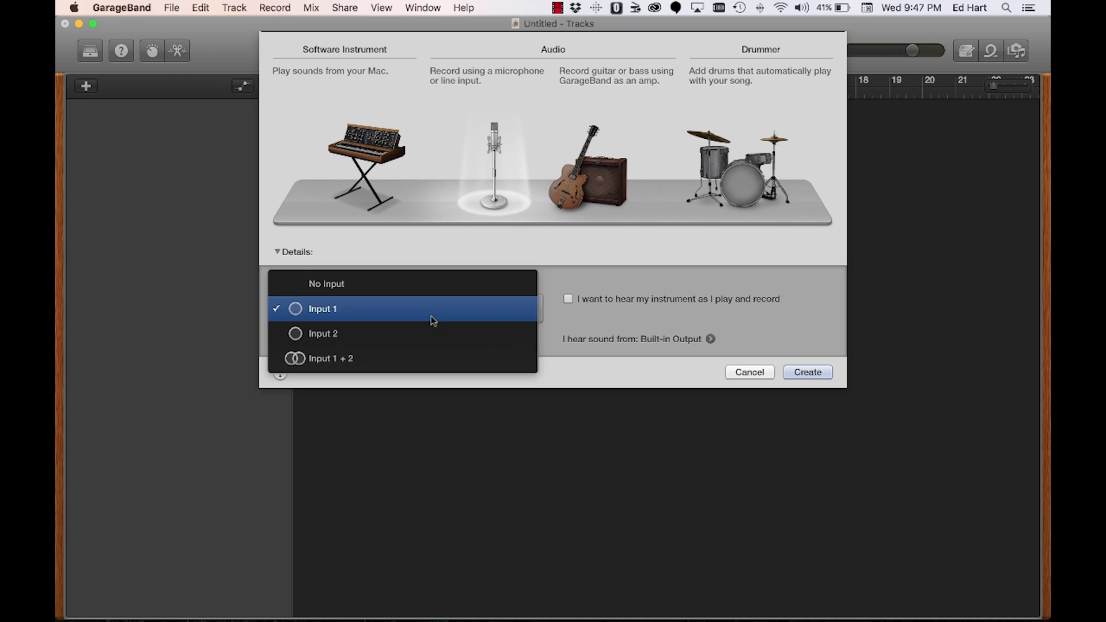
left_click(412, 343)
left_click(587, 202)
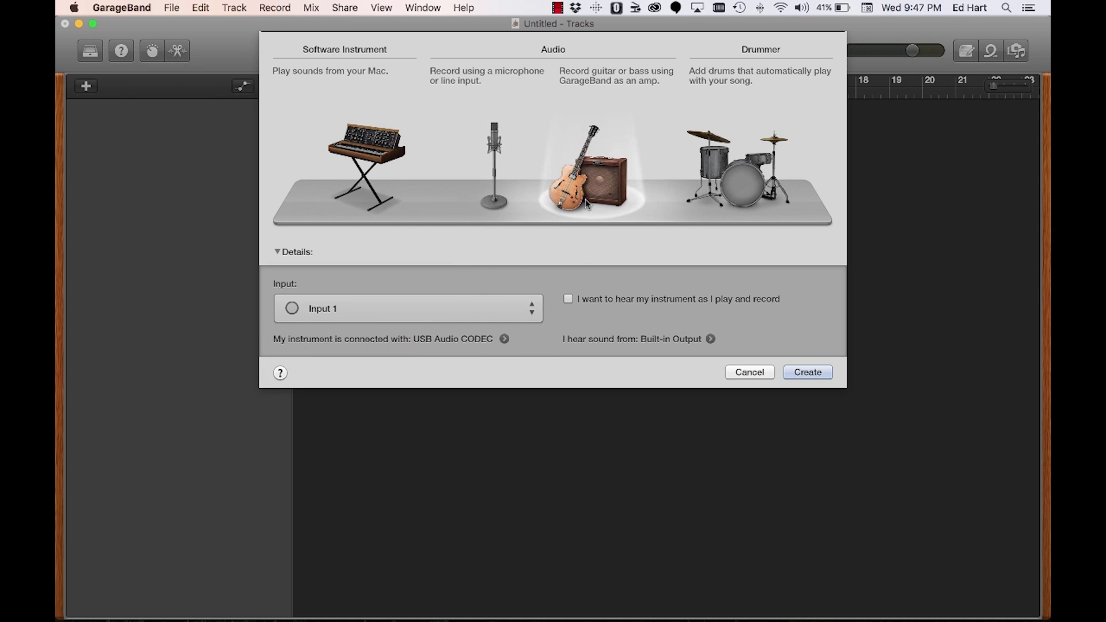
left_click(805, 369)
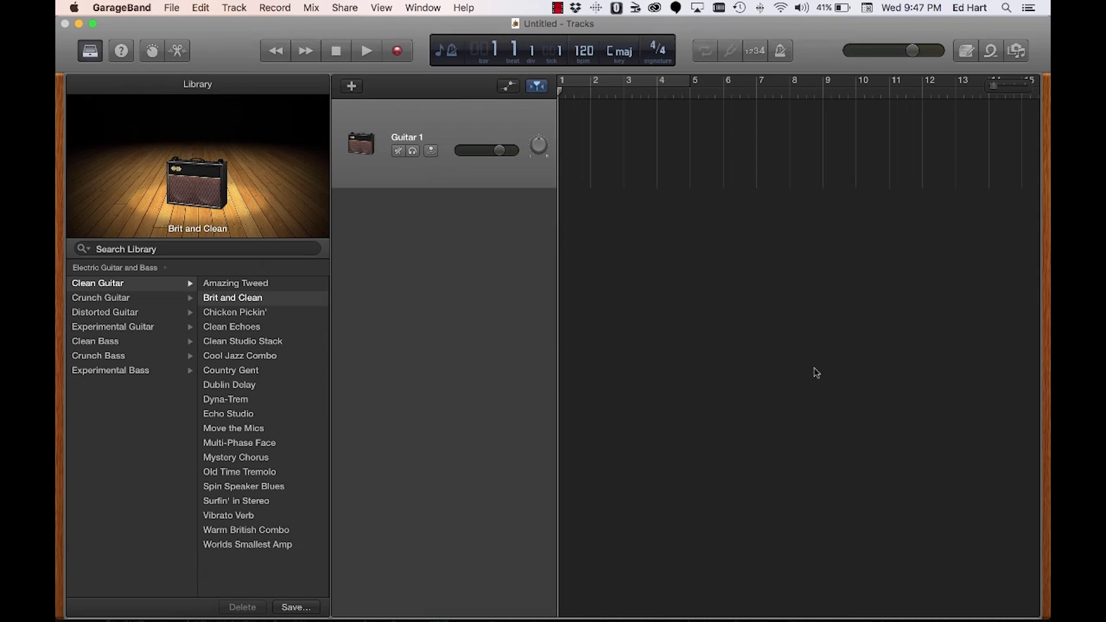
Add a second, microphone audio track recording from Input 2 for vocals
left_click(224, 9)
left_click(237, 25)
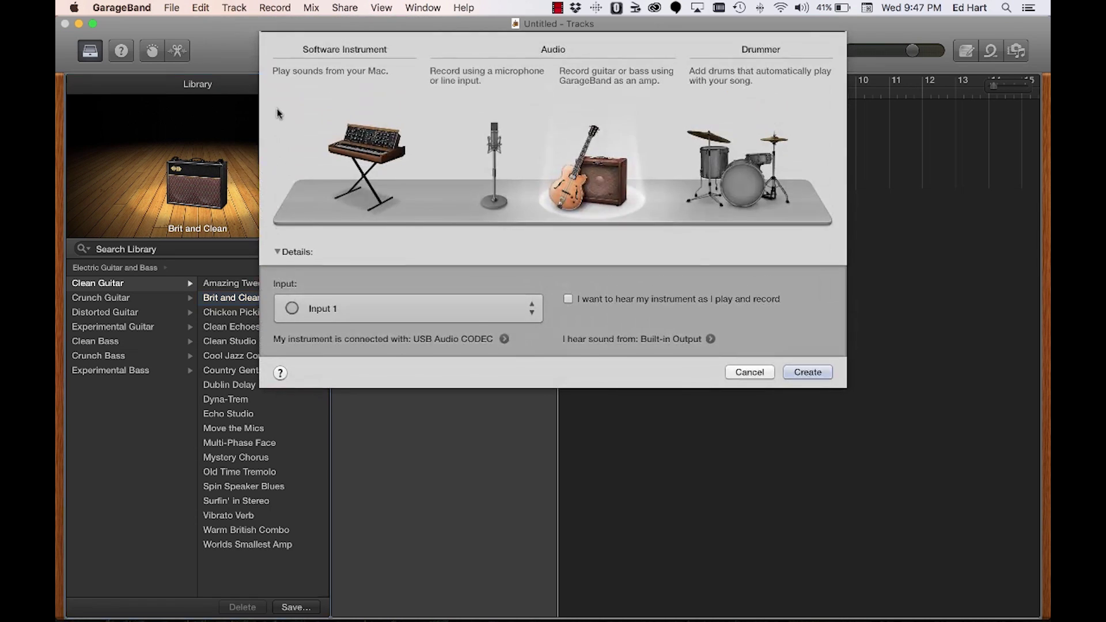
left_click(492, 172)
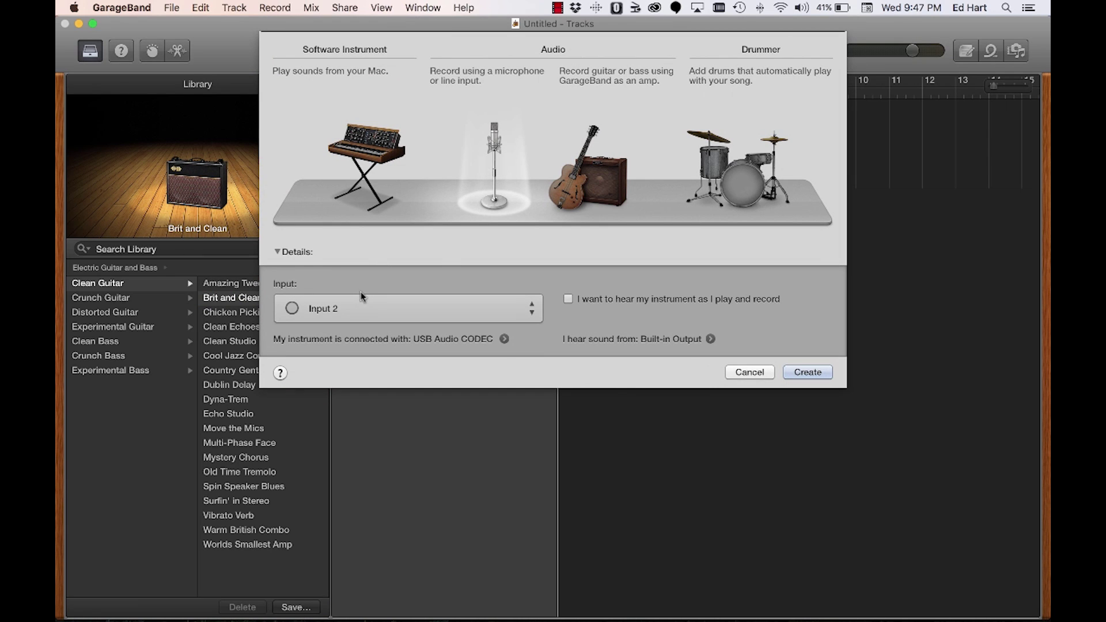
left_click(806, 374)
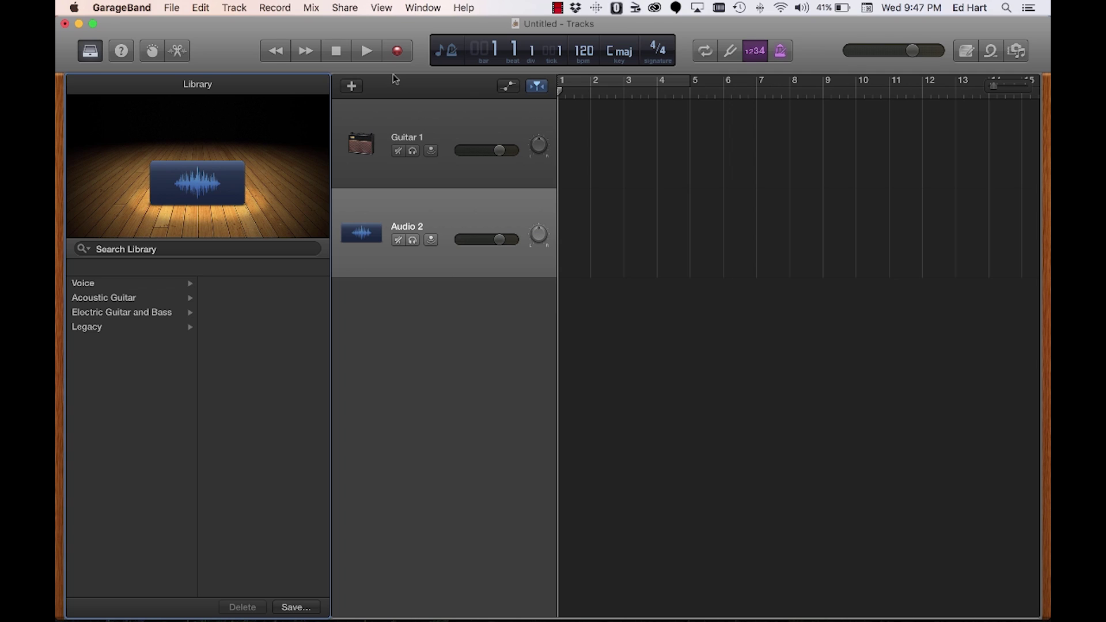
Show Record Enable in the track headers and arm both Guitar 1 and Audio 2
right_click(421, 129)
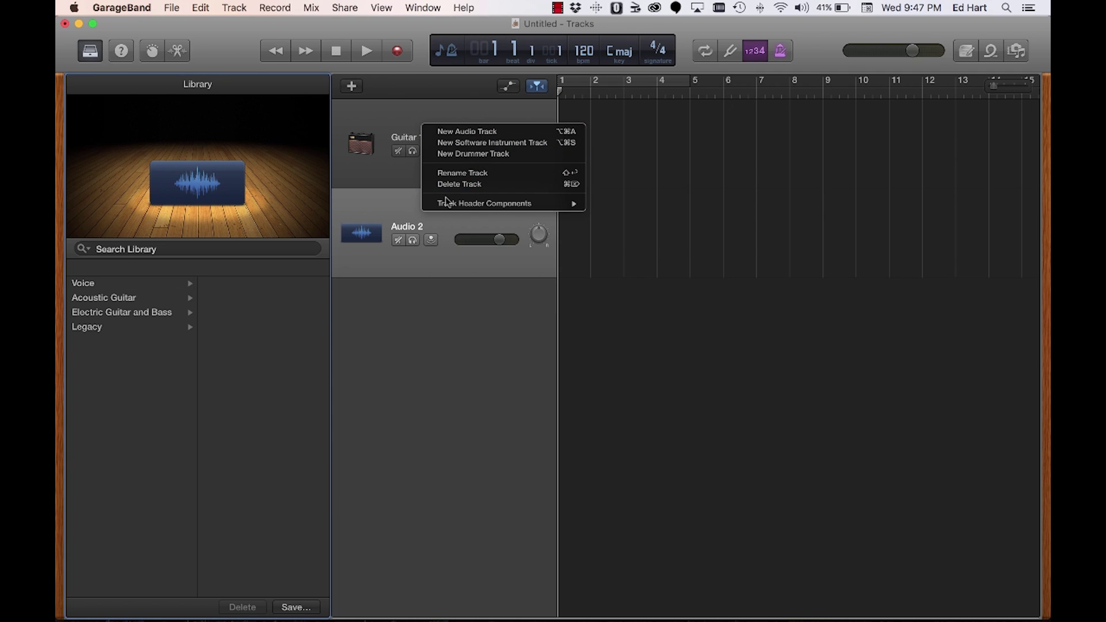
mouse_move(444, 208)
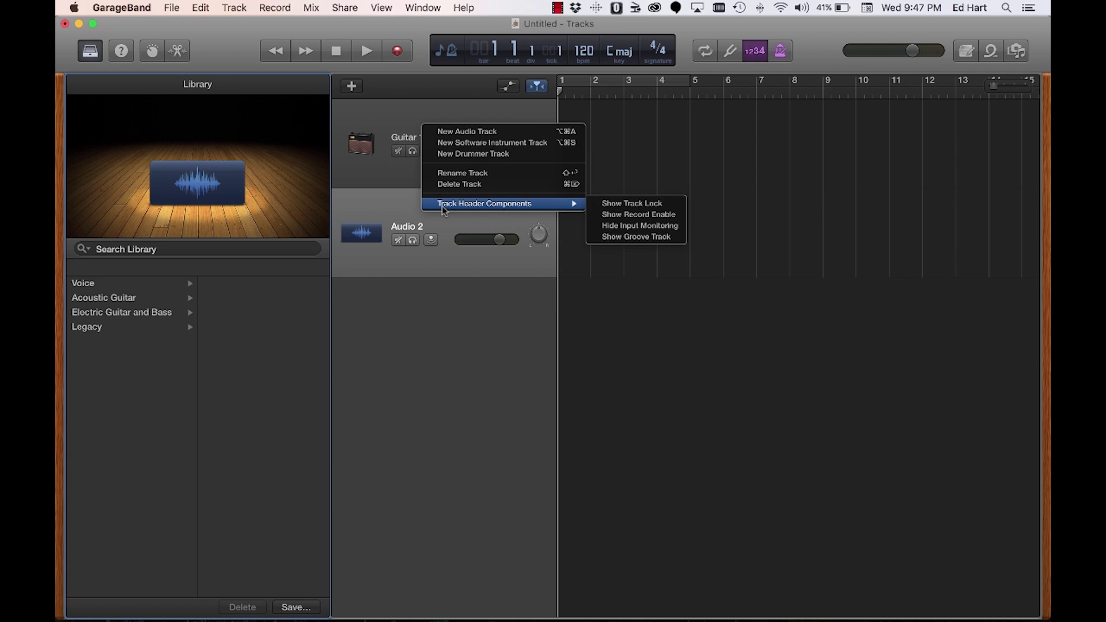
left_click(634, 214)
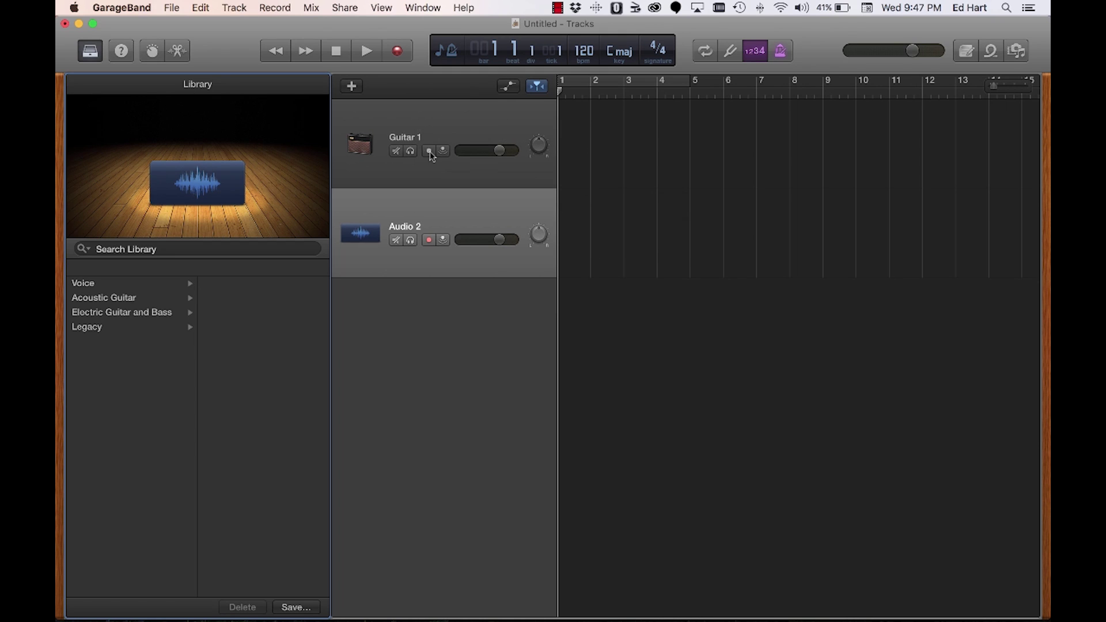
left_click(429, 151)
left_click(429, 240)
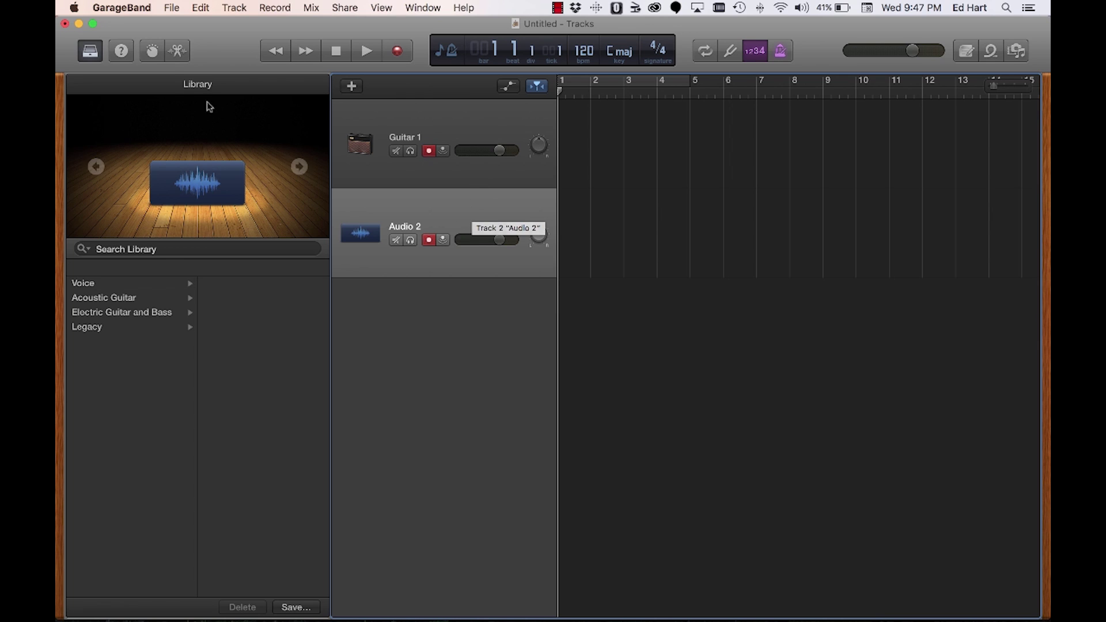
Turn on Automatic Level Control for both Guitar 1 and Audio 2 in Smart Controls
left_click(154, 53)
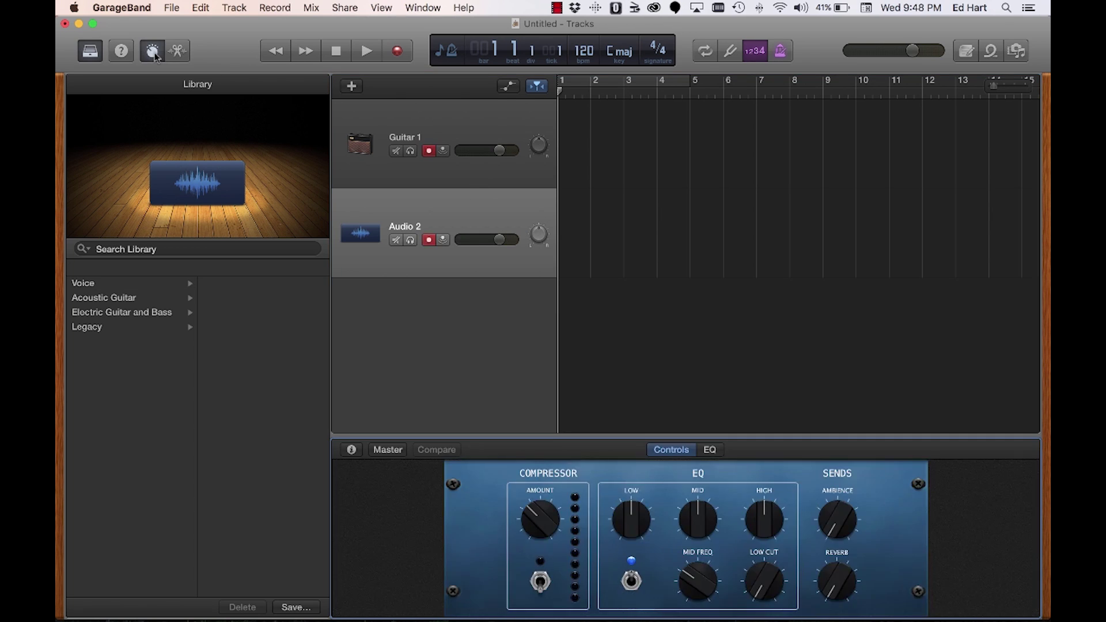
left_click(350, 453)
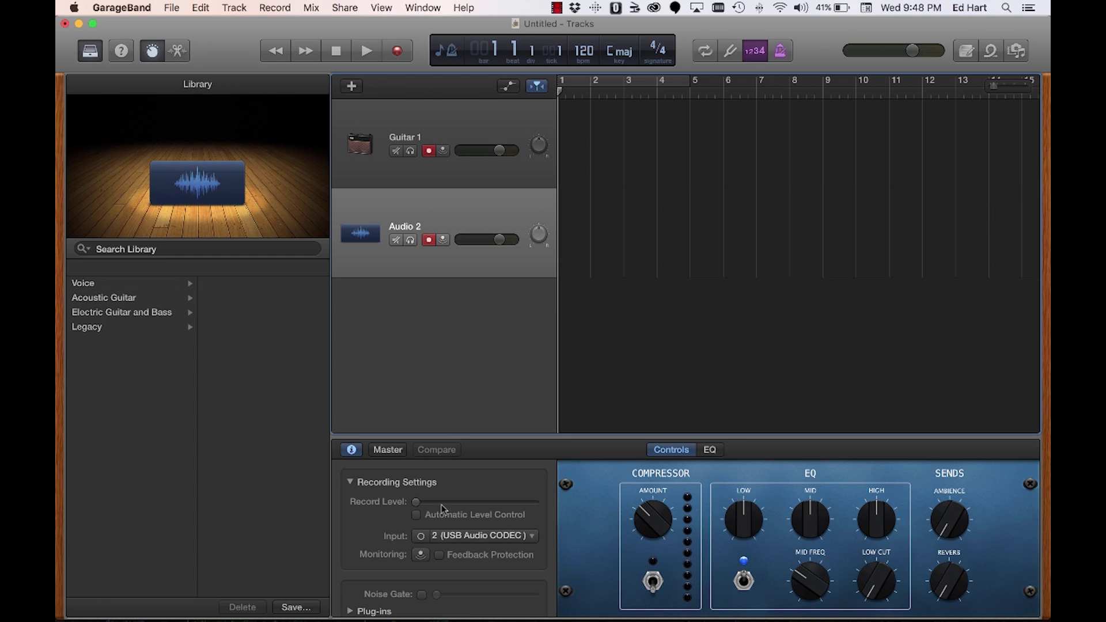
left_click(421, 183)
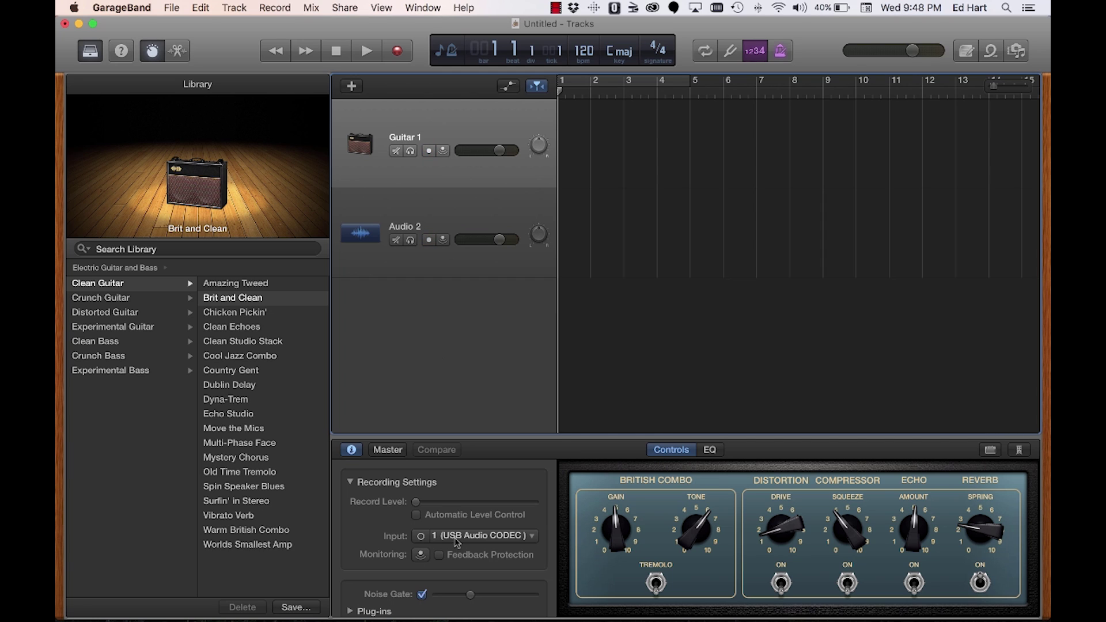
left_click(443, 212)
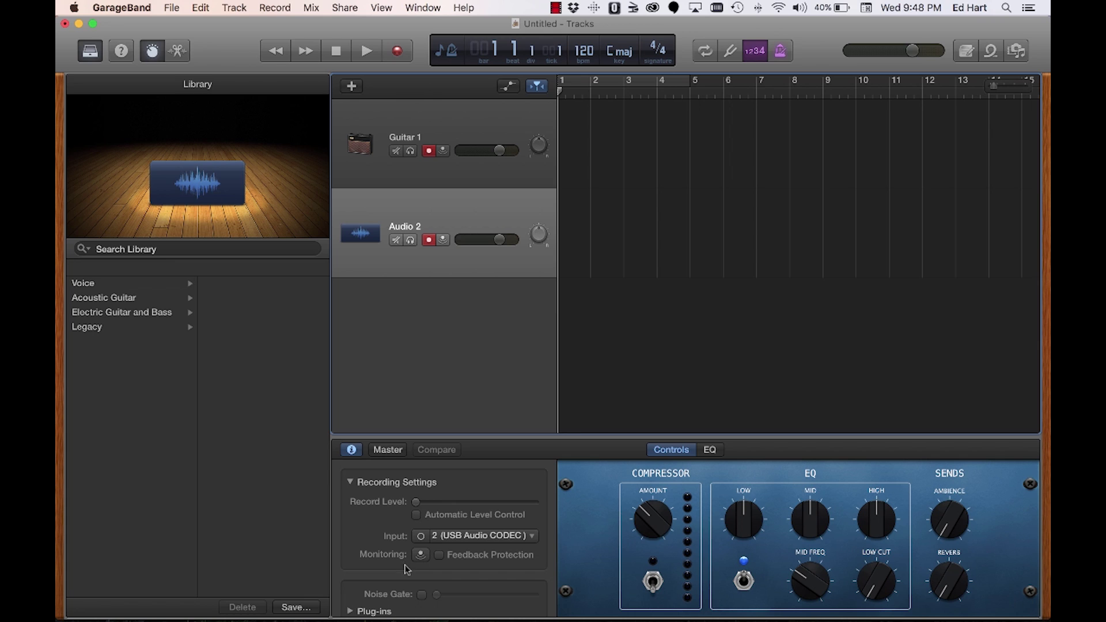
left_click(407, 186)
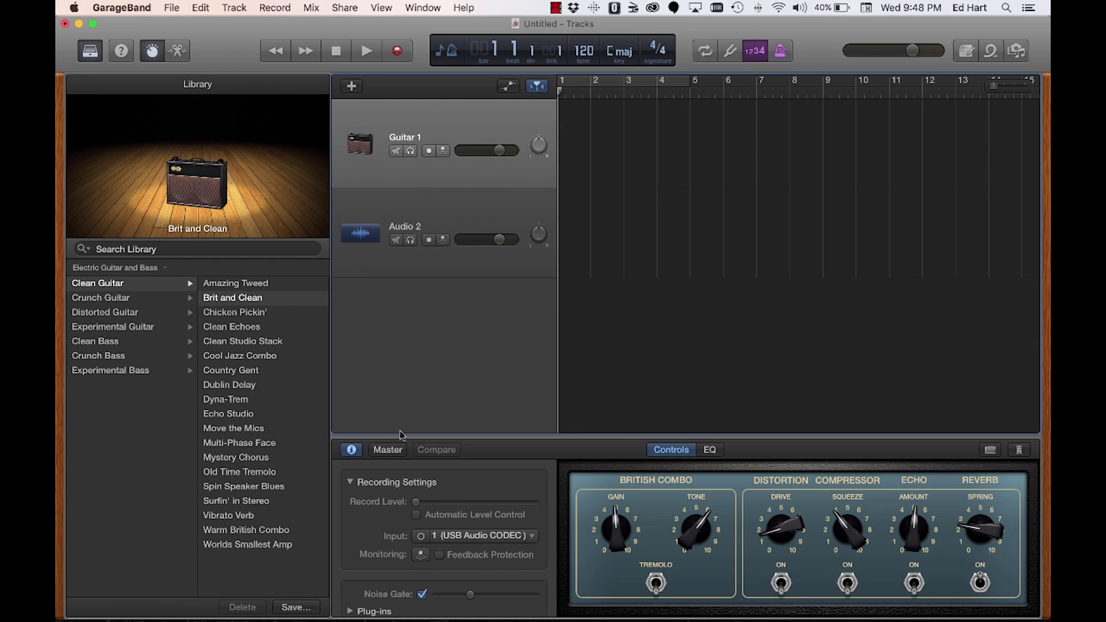
left_click(417, 520)
left_click(447, 214)
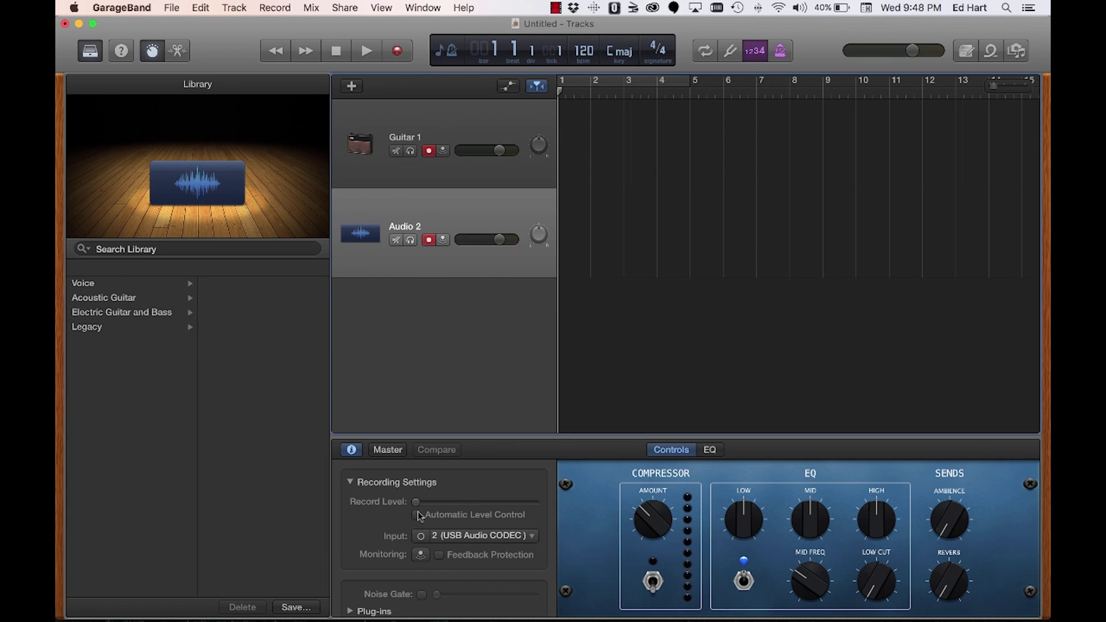
left_click(417, 515)
Enable the Noise Gate on the Audio 2 track
left_click(415, 179)
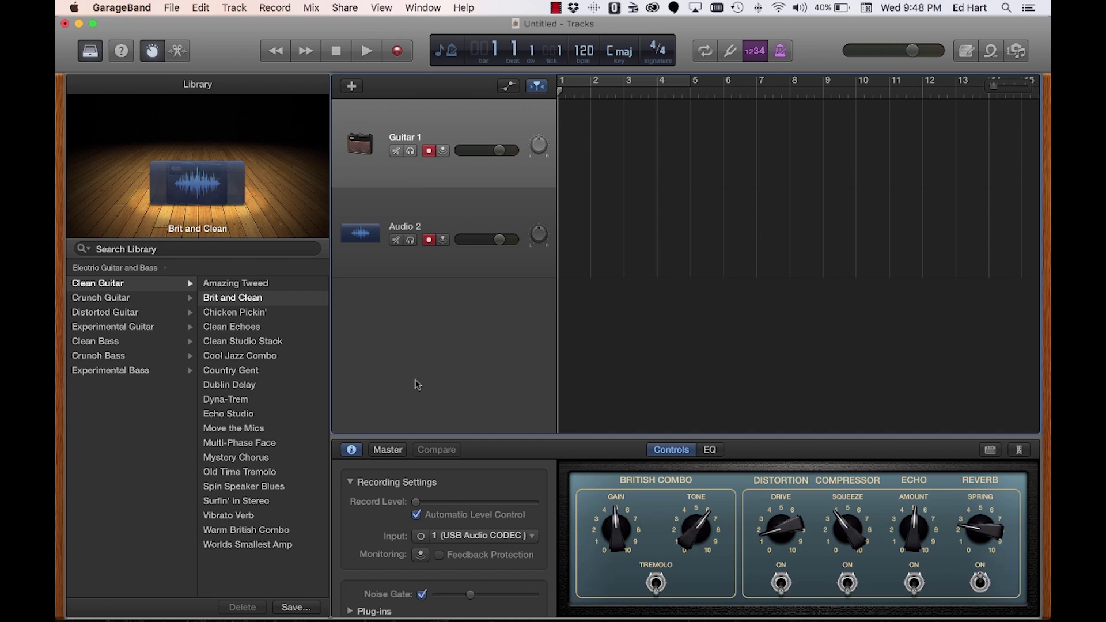
left_click(439, 271)
left_click(422, 595)
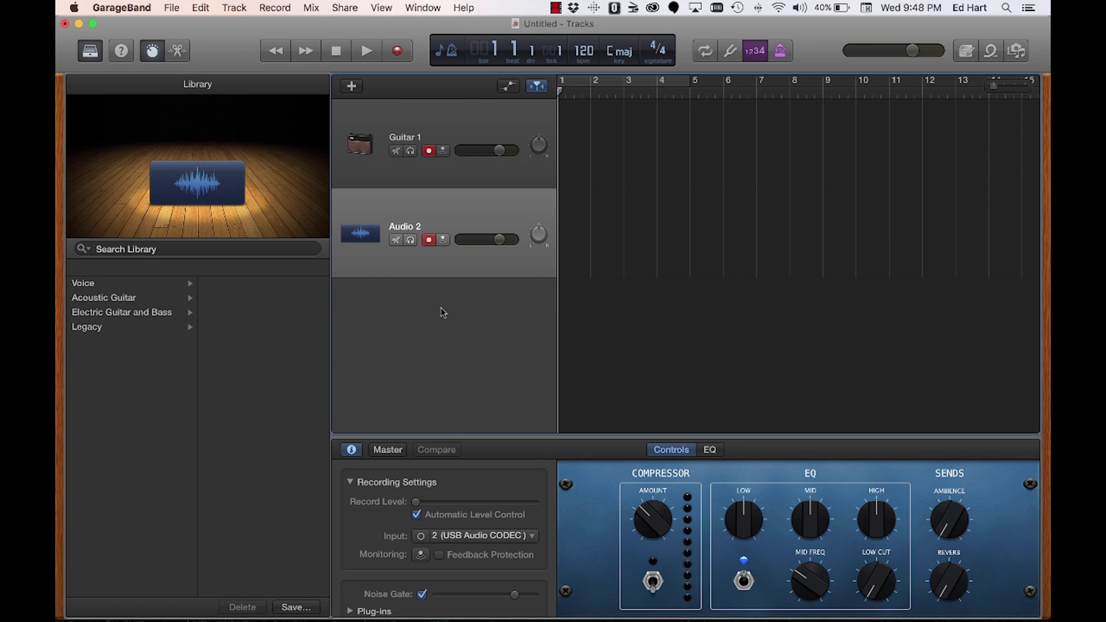
left_click(413, 167)
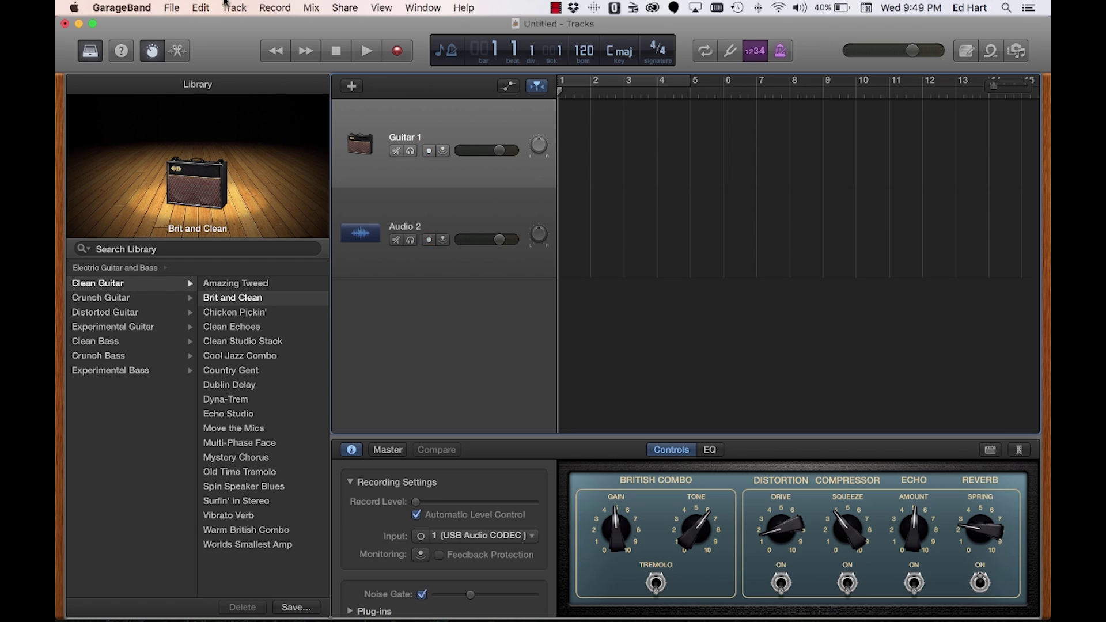
Open recent project 'Good Good Father' without saving the untitled one, and move the playhead to bar 5
left_click(172, 7)
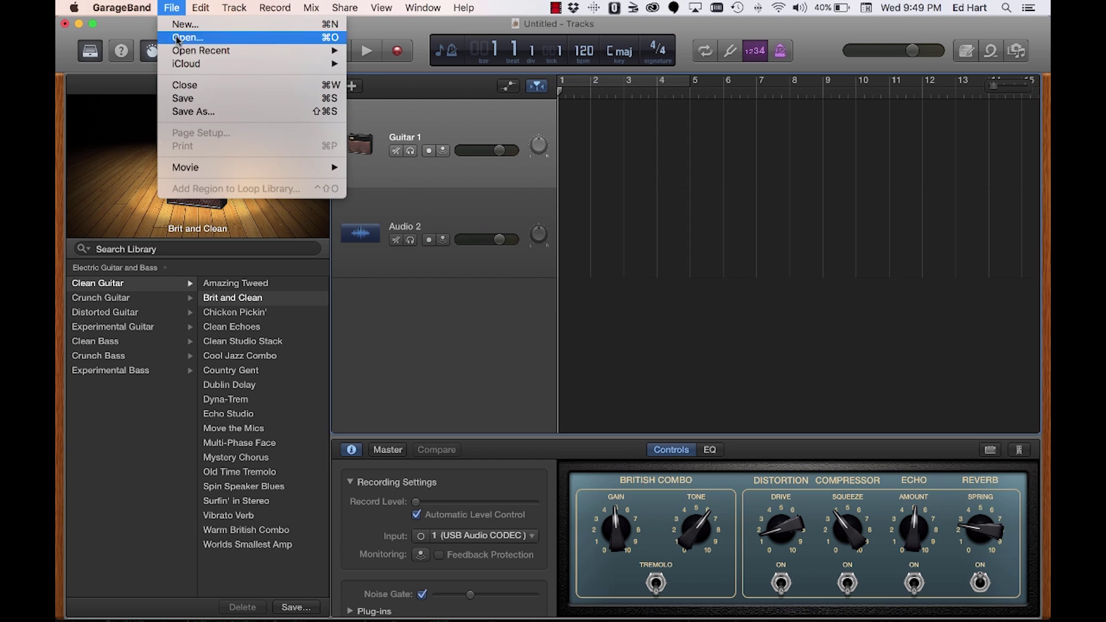
mouse_move(181, 51)
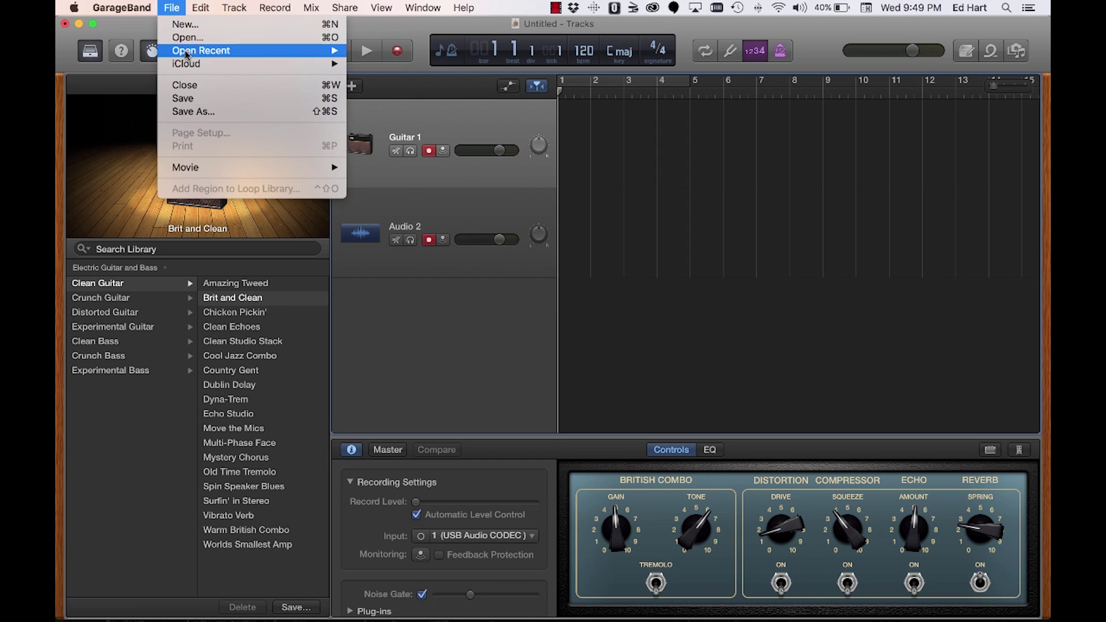
left_click(383, 53)
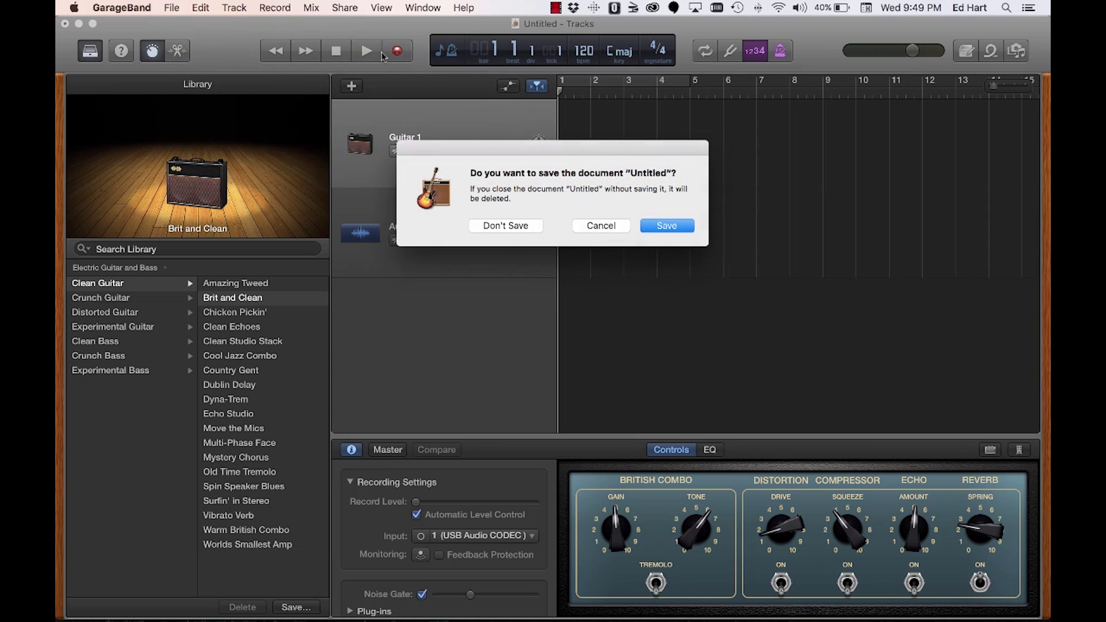
left_click(514, 235)
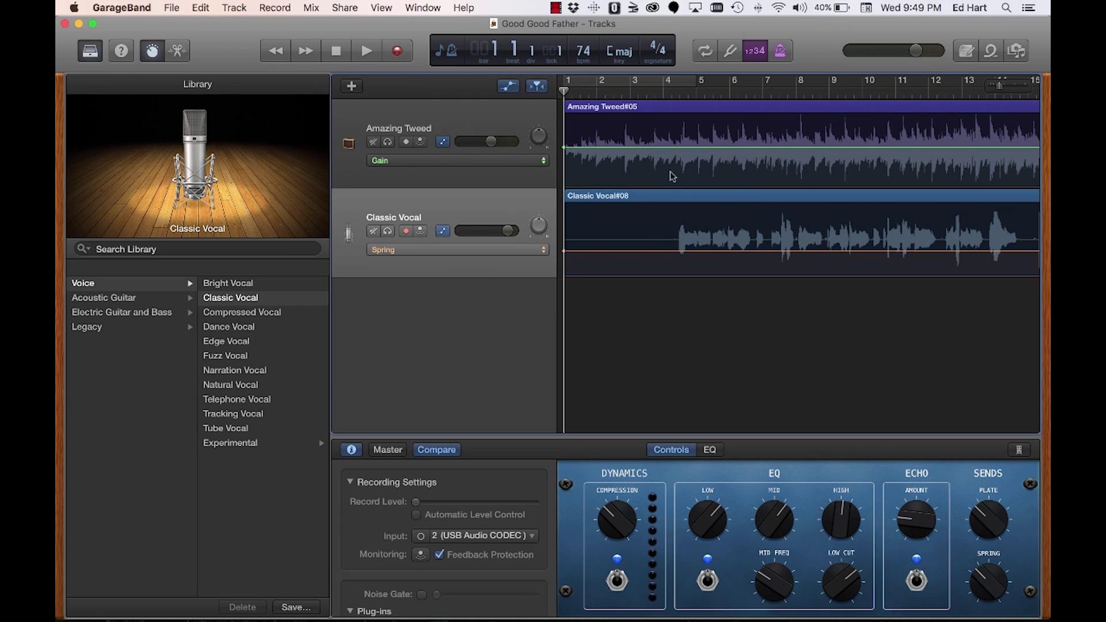
key("super+f")
mouse_move(695, 96)
left_mouse_down()
mouse_move(762, 91)
mouse_move(713, 92)
left_mouse_up()
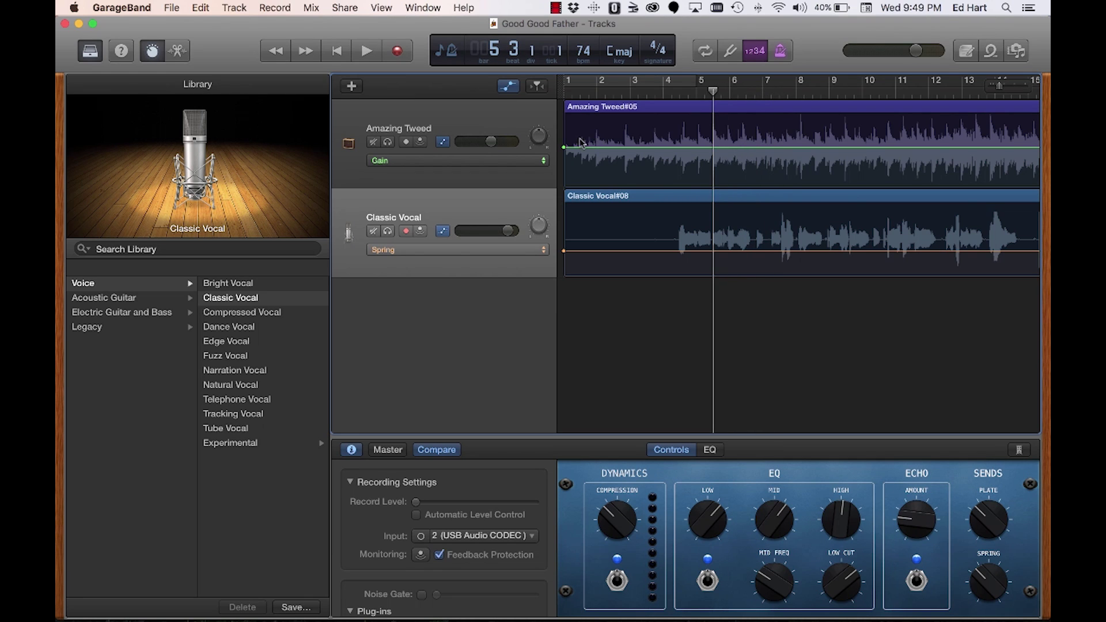